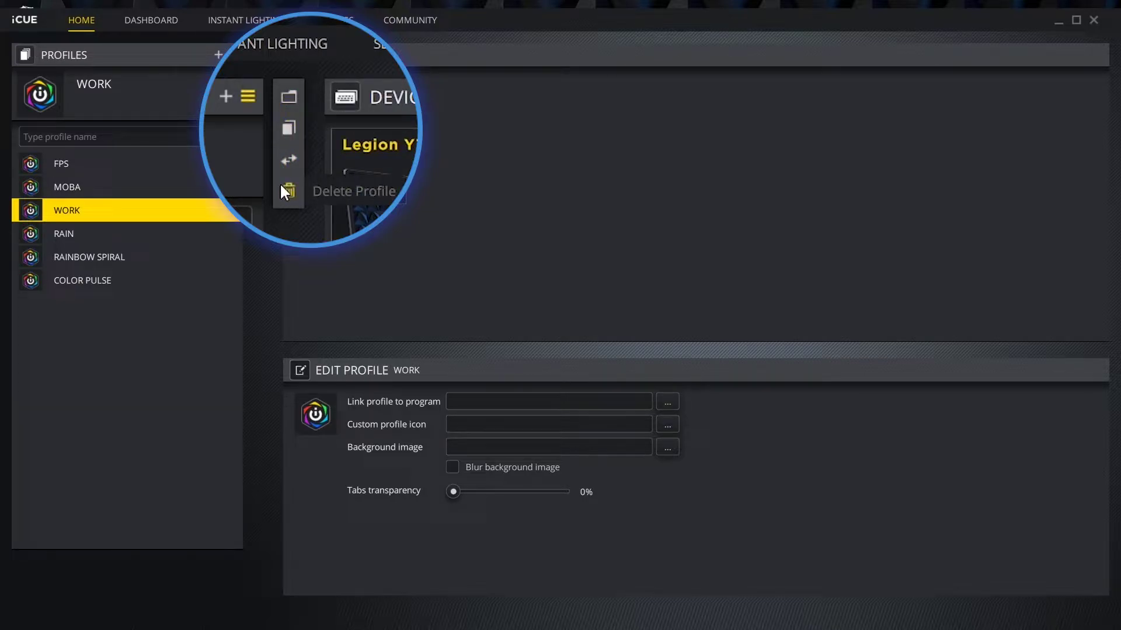
Step: Close the profile options menu and drag WORK to the top of the profile list
{"action": "left_click", "coordinate": [231, 55]}
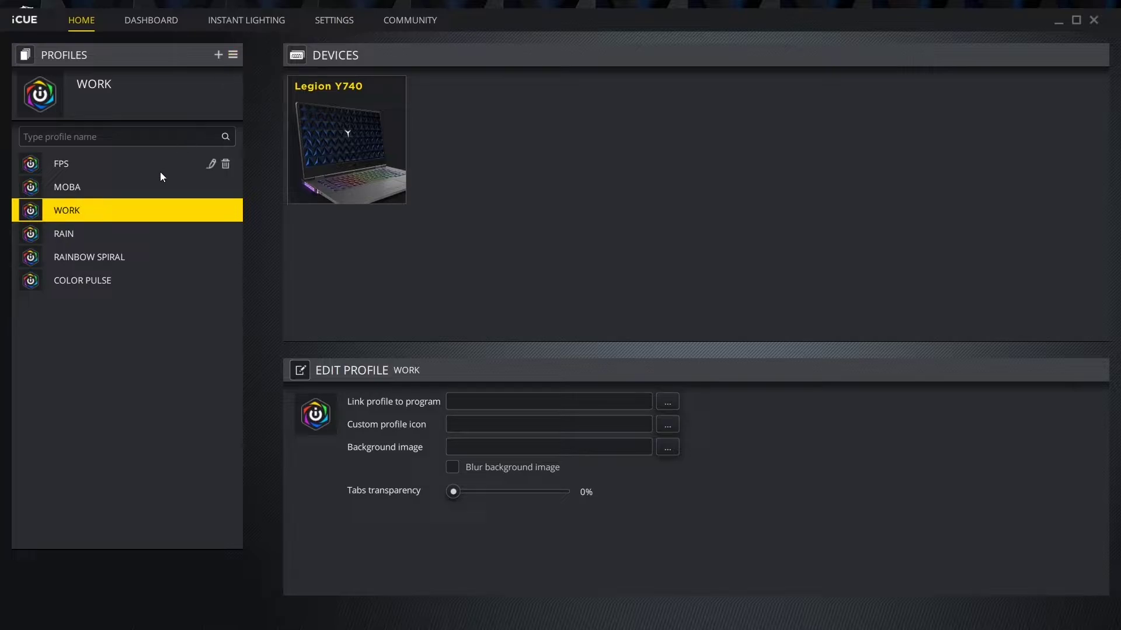
{"action": "left_click_drag", "start_coordinate": [107, 210], "coordinate": [106, 150]}
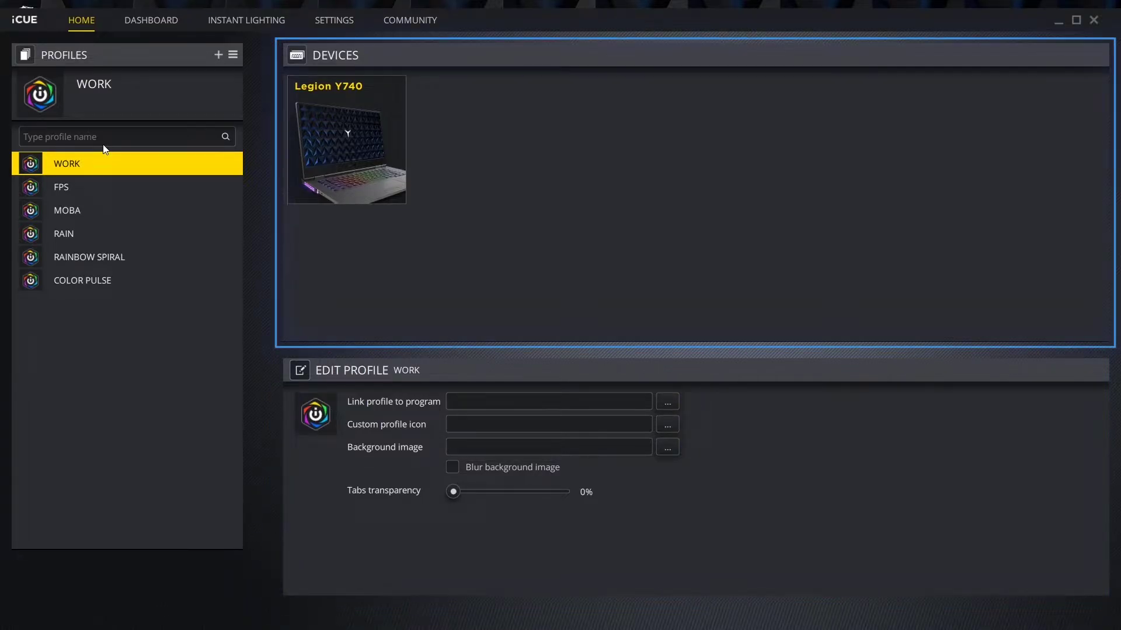
Step: On the Dashboard, toggle the Intel Core i7 8750H panel off and back on under System Info
{"action": "left_click", "coordinate": [147, 25]}
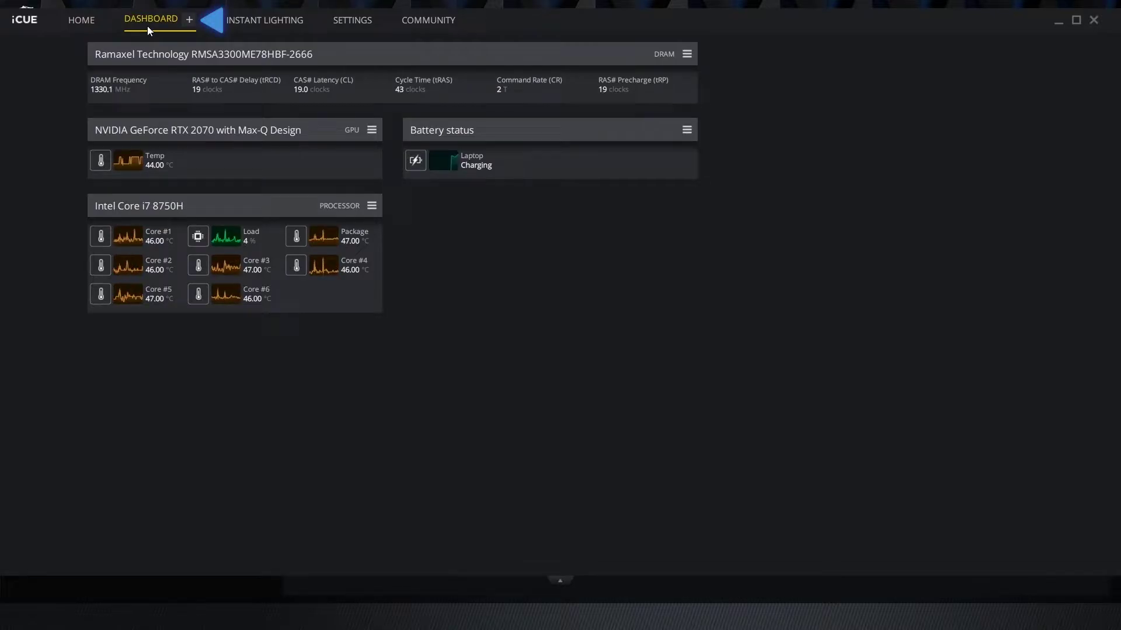
{"action": "left_click", "coordinate": [190, 22]}
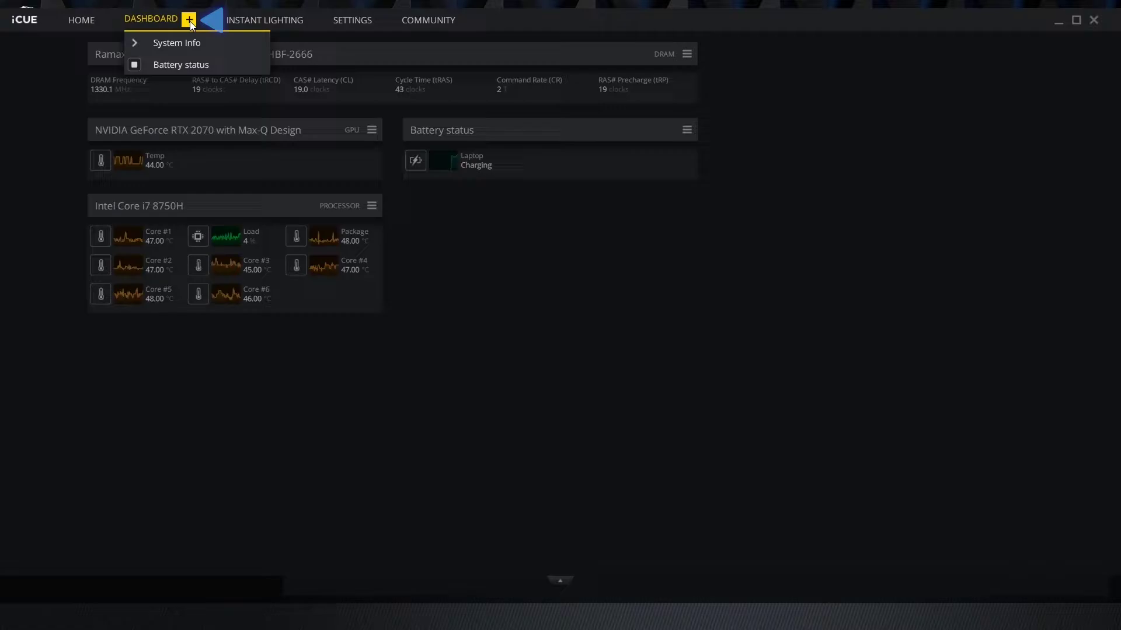
{"action": "left_click", "coordinate": [142, 44]}
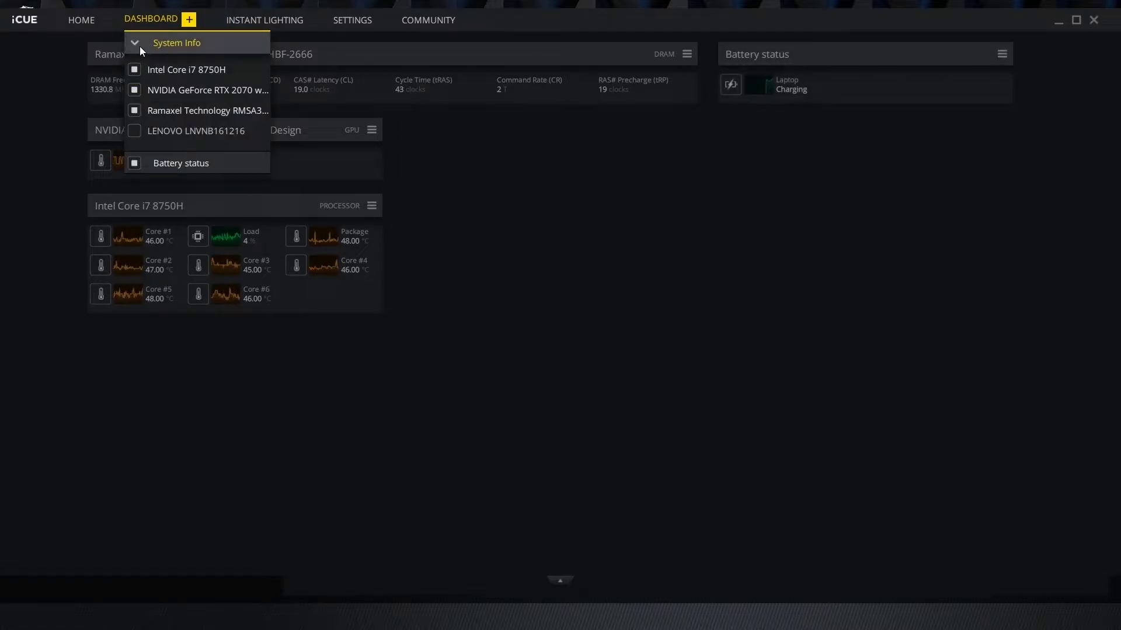
{"action": "left_click", "coordinate": [135, 71]}
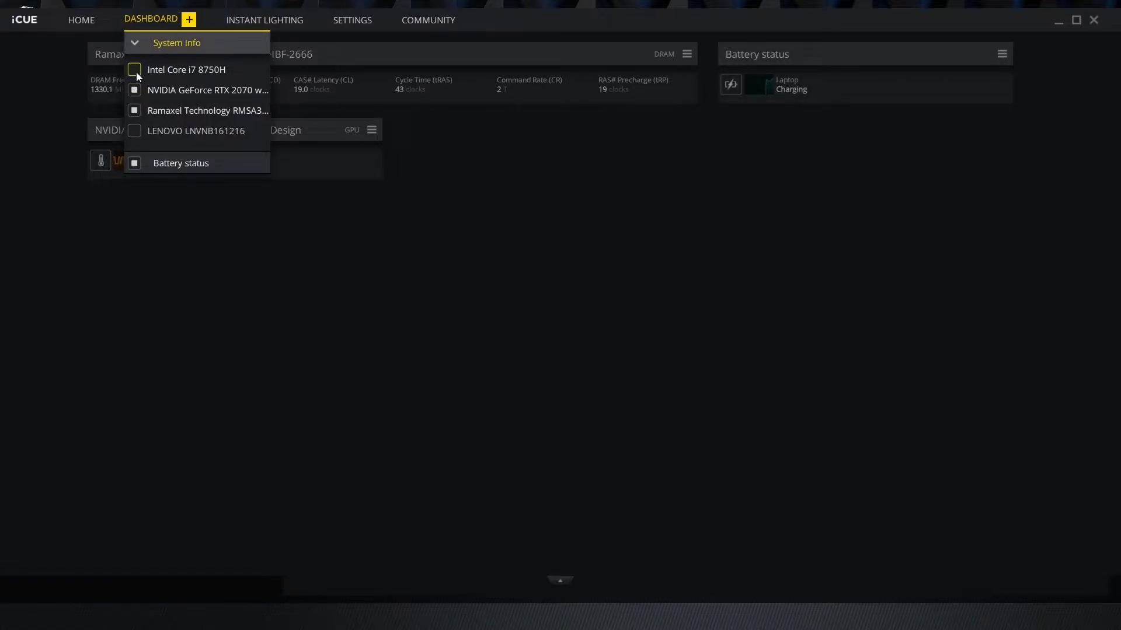
{"action": "left_click", "coordinate": [134, 70]}
{"action": "left_click", "coordinate": [187, 21]}
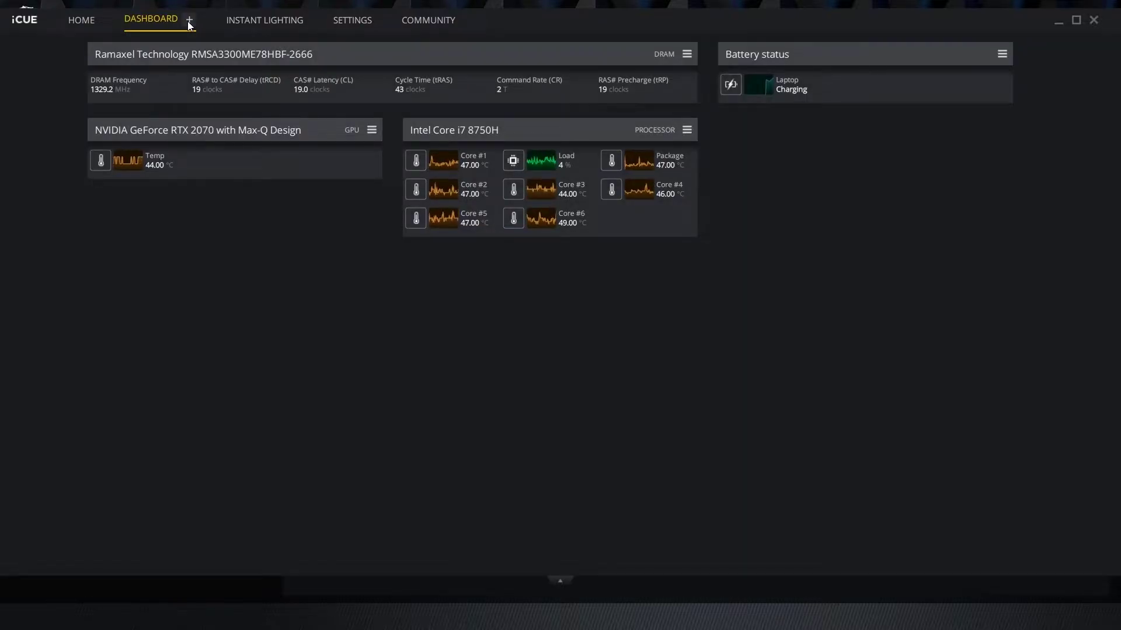
Step: Move the Battery status panel below the GPU panel and check its actions menu
{"action": "left_click_drag", "start_coordinate": [747, 67], "coordinate": [156, 240]}
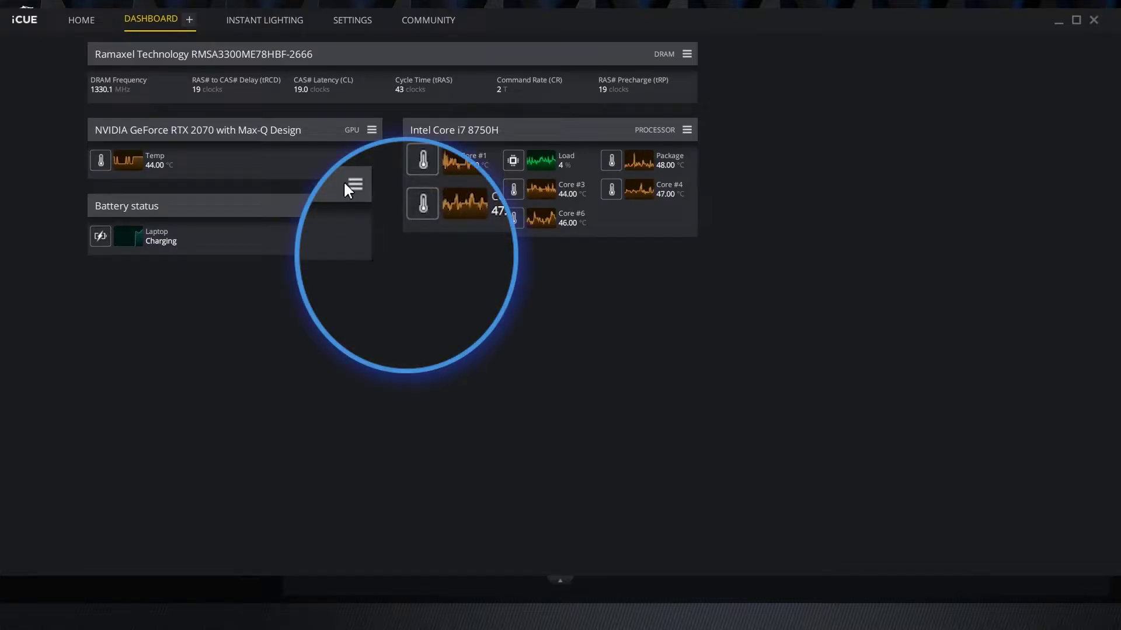
{"action": "left_click", "coordinate": [355, 185]}
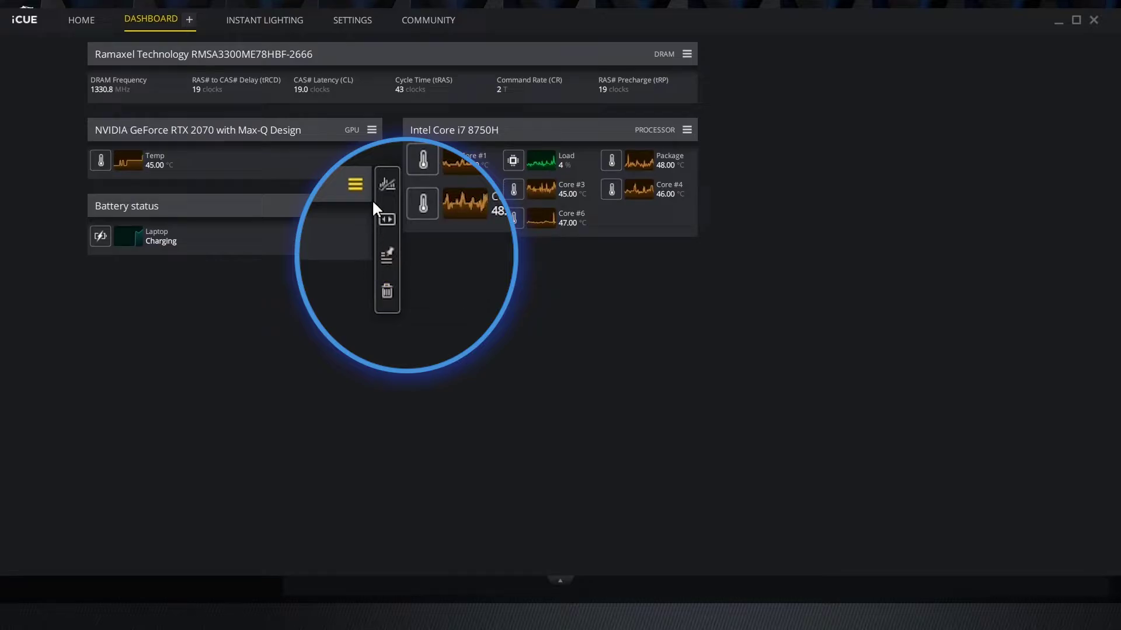
{"action": "left_click", "coordinate": [365, 185]}
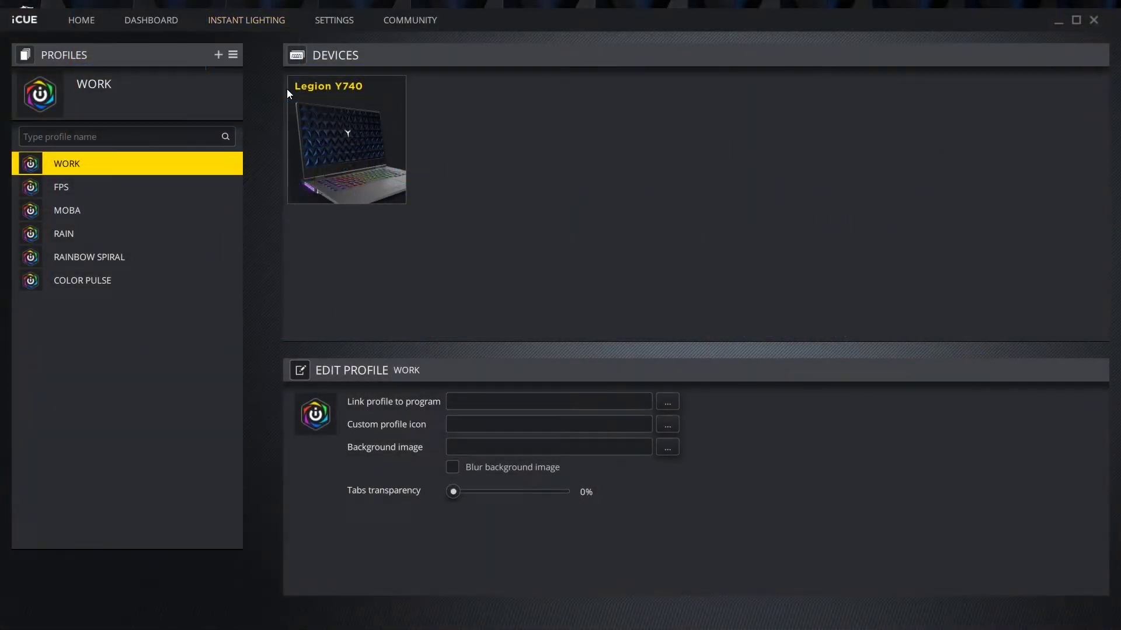
{"action": "left_click", "coordinate": [336, 23]}
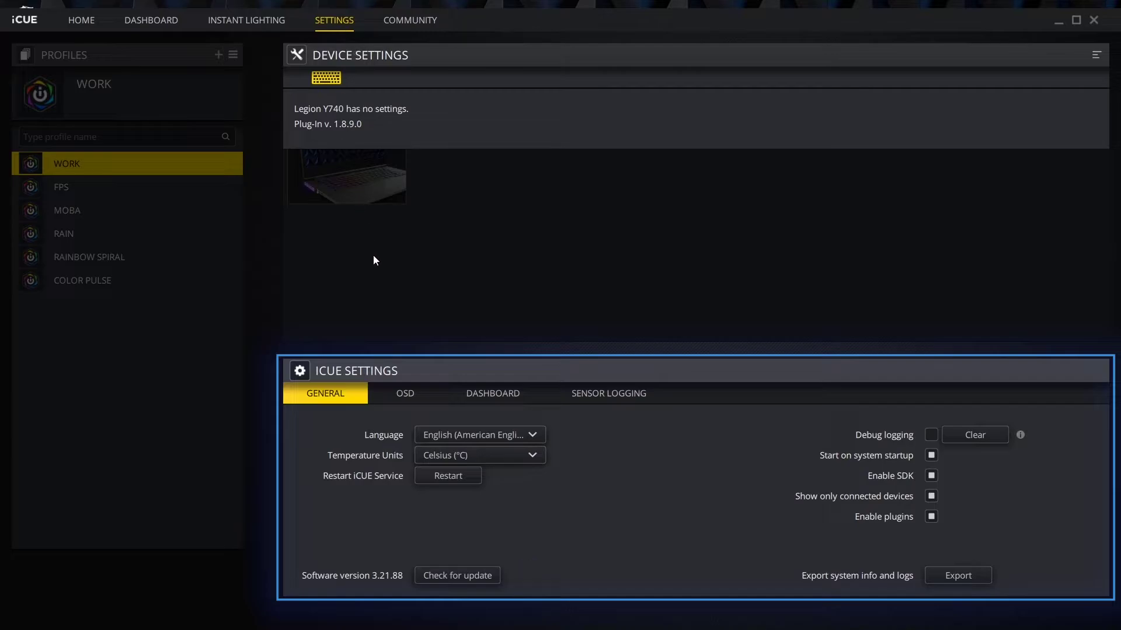
{"action": "left_click", "coordinate": [405, 394]}
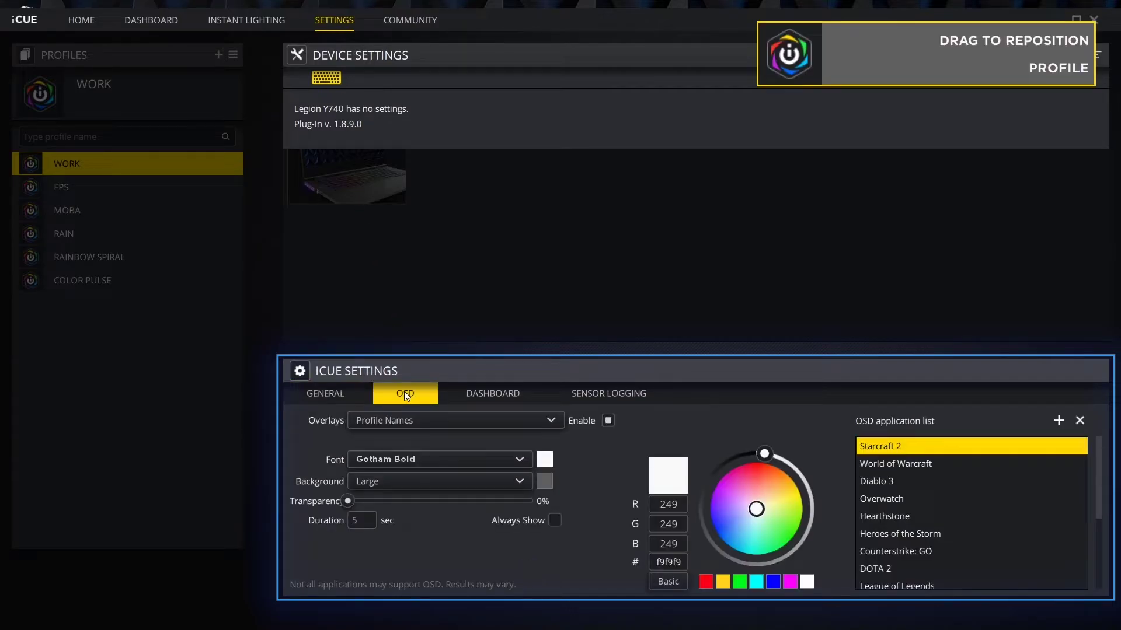
{"action": "mouse_move", "coordinate": [800, 81]}
{"action": "left_mouse_down"}
{"action": "mouse_move", "coordinate": [727, 180]}
{"action": "mouse_move", "coordinate": [644, 211]}
{"action": "mouse_move", "coordinate": [629, 165]}
{"action": "mouse_move", "coordinate": [694, 105]}
{"action": "mouse_move", "coordinate": [800, 82]}
{"action": "left_mouse_up"}
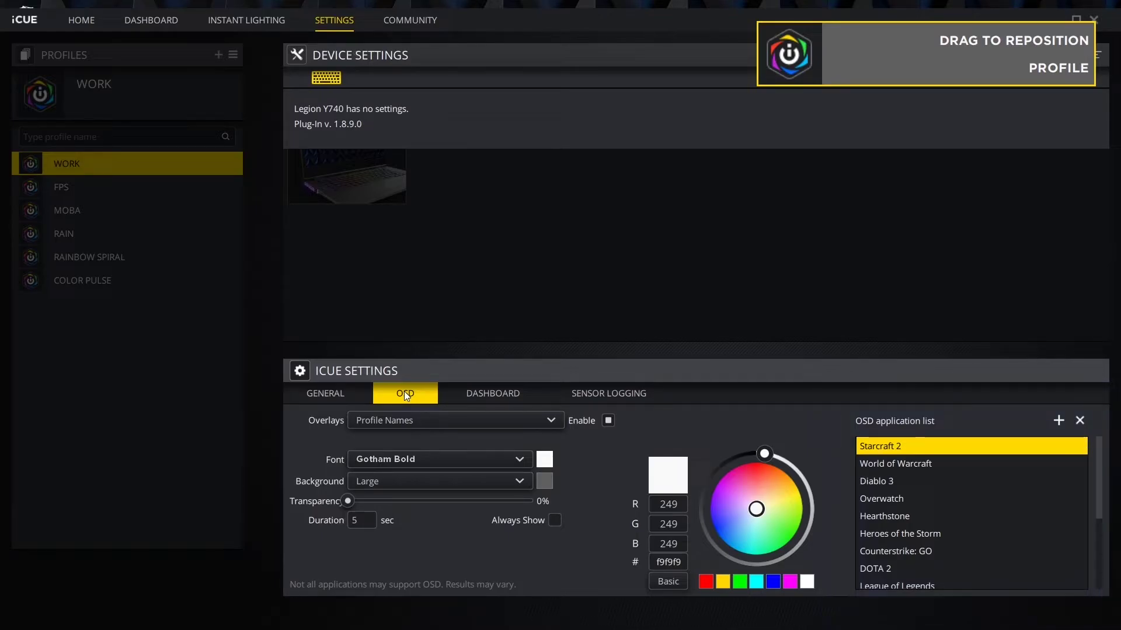
{"action": "left_click", "coordinate": [76, 27]}
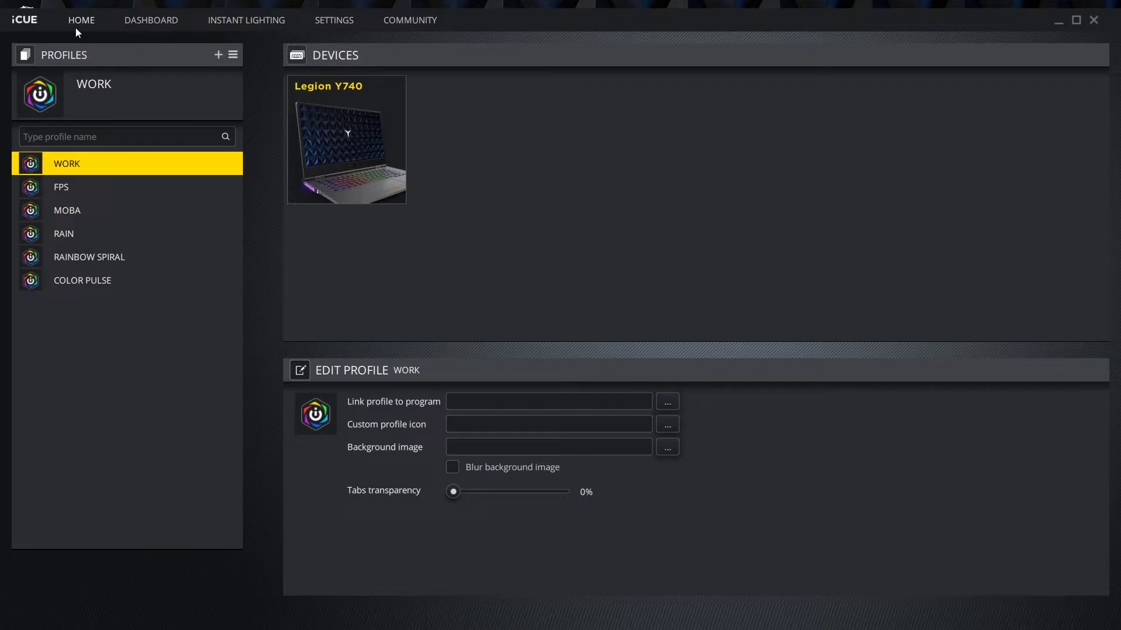
Step: From the Legion Y740 view, create Profile 7, rename it 'MOBA 2', and expand its Lighting Effects
{"action": "left_click", "coordinate": [369, 161]}
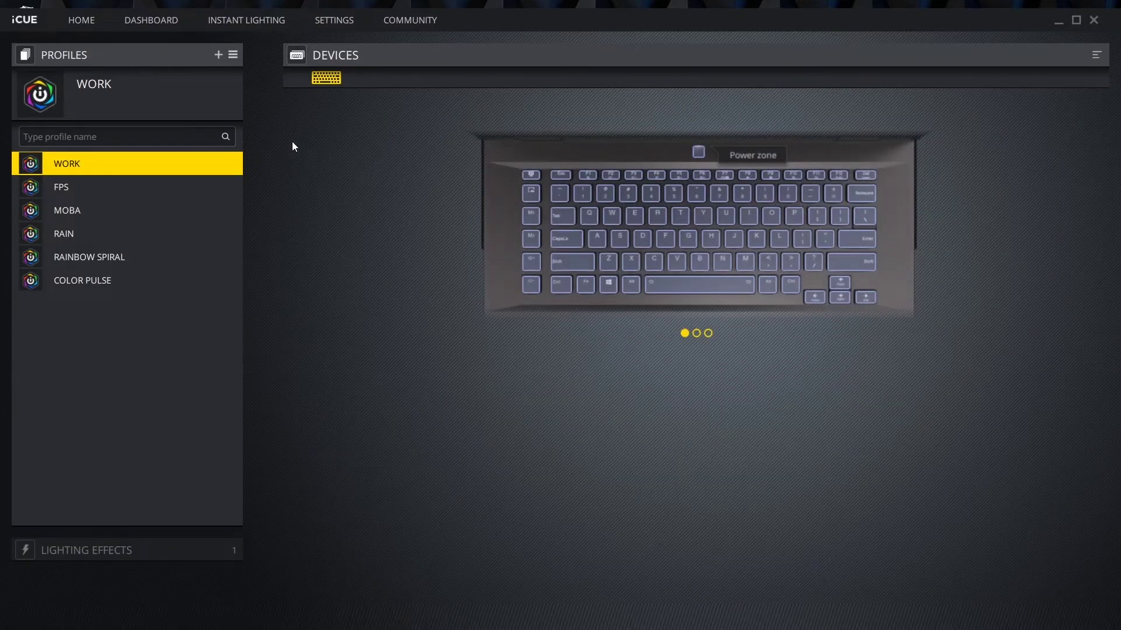
{"action": "left_click", "coordinate": [220, 59]}
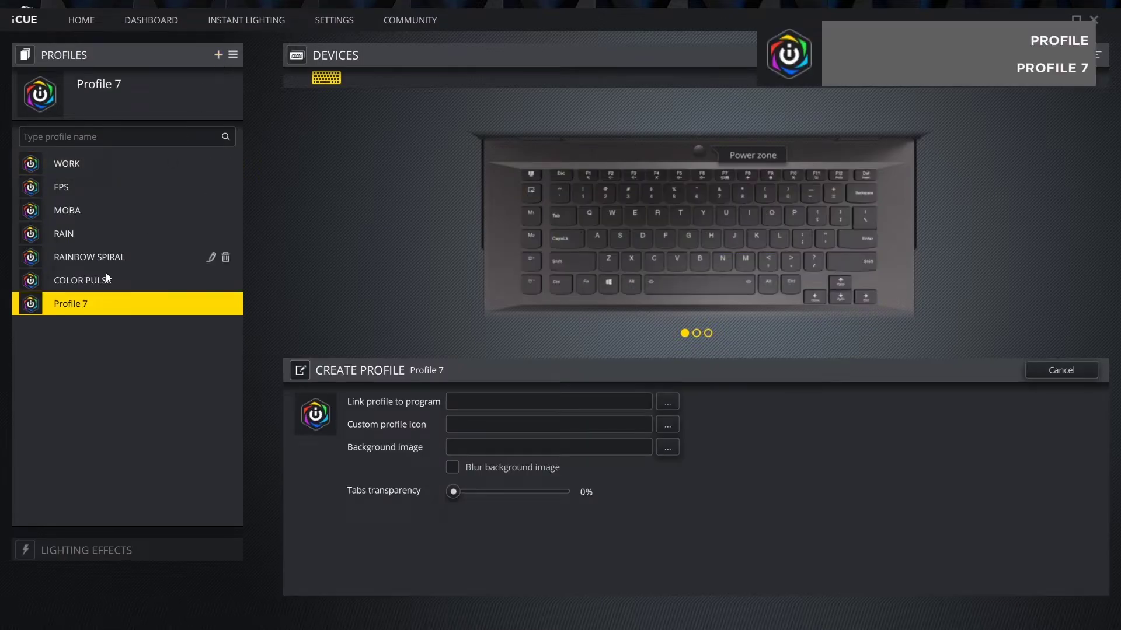
{"action": "double_click", "coordinate": [93, 299]}
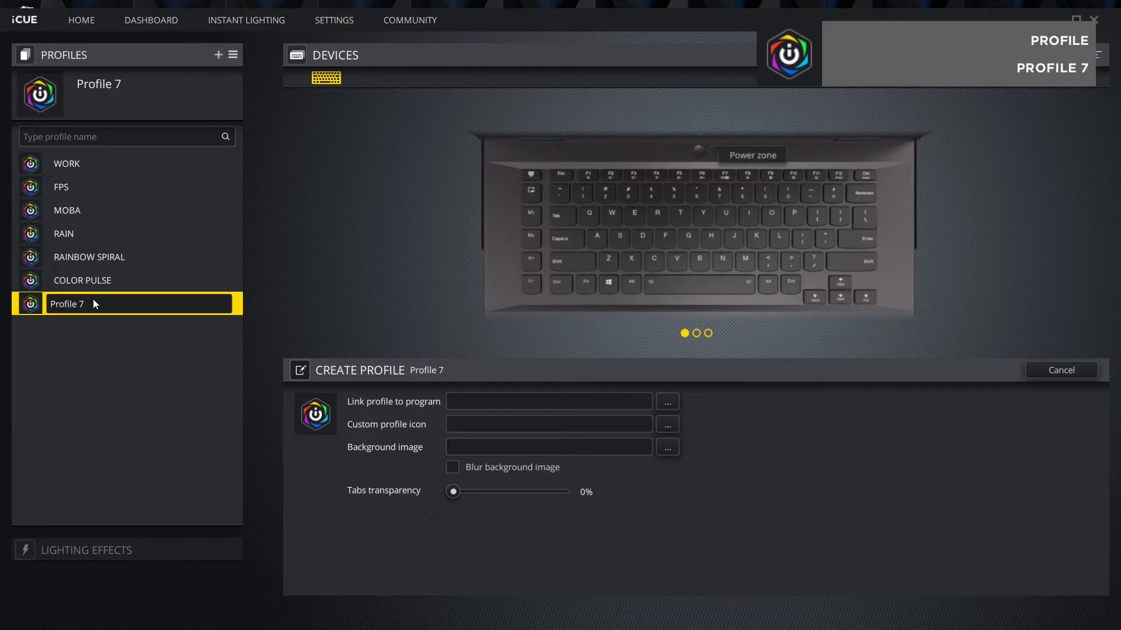
{"action": "type", "text": "MOBA 2"}
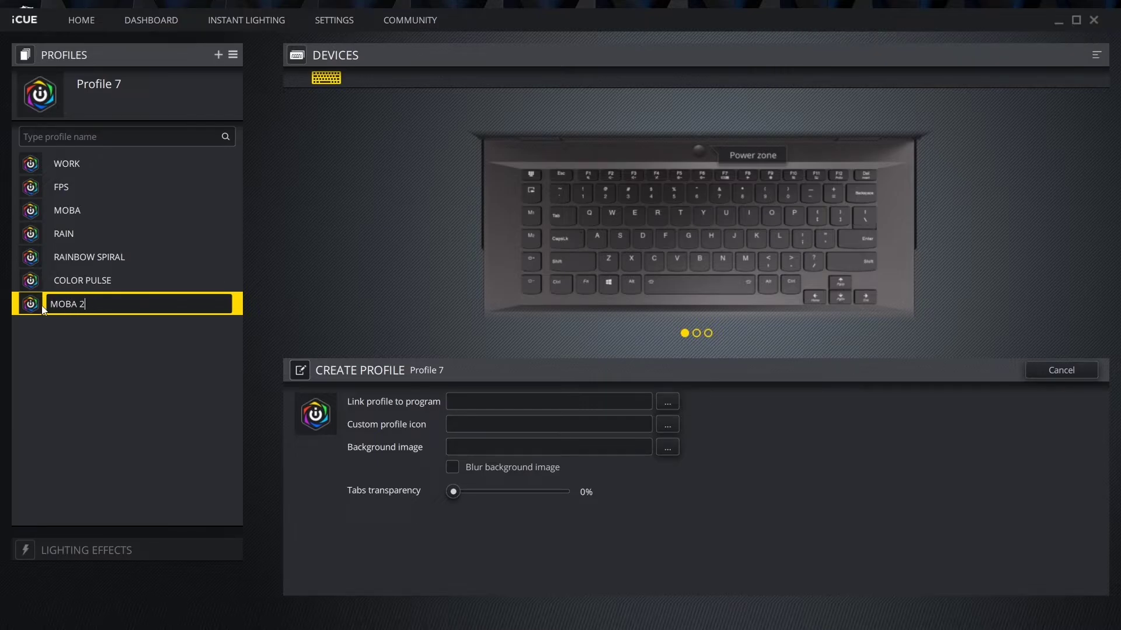
{"action": "key", "text": "Return"}
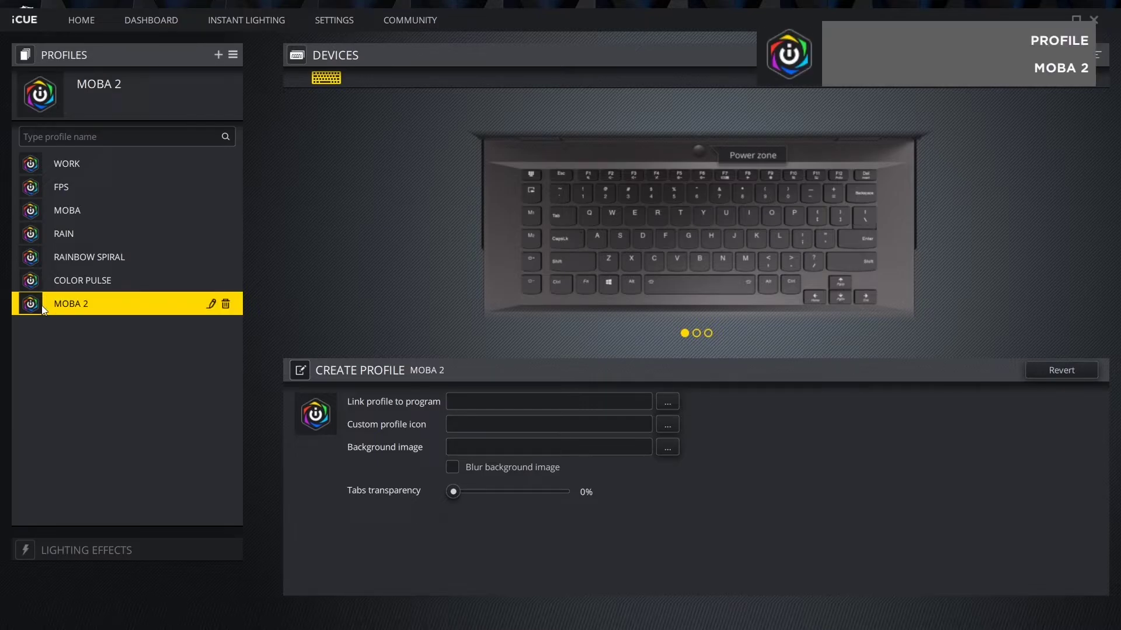
{"action": "left_click", "coordinate": [50, 549]}
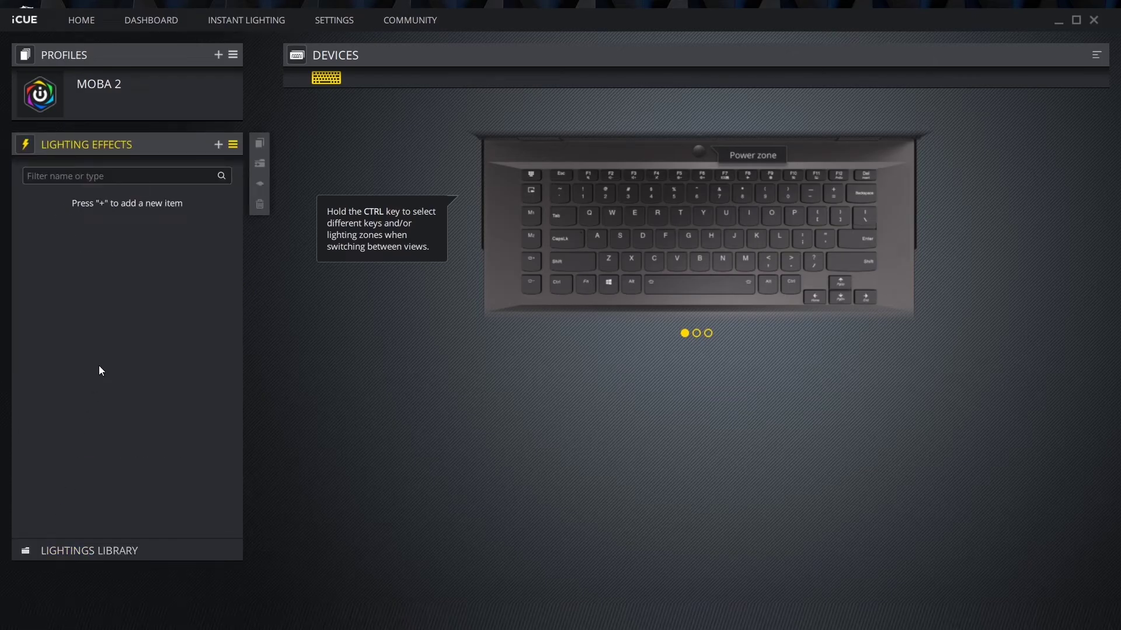
Step: Add a Spiral Rainbow lighting effect and limit it to the Q, W, E and R keys
{"action": "left_click", "coordinate": [217, 145]}
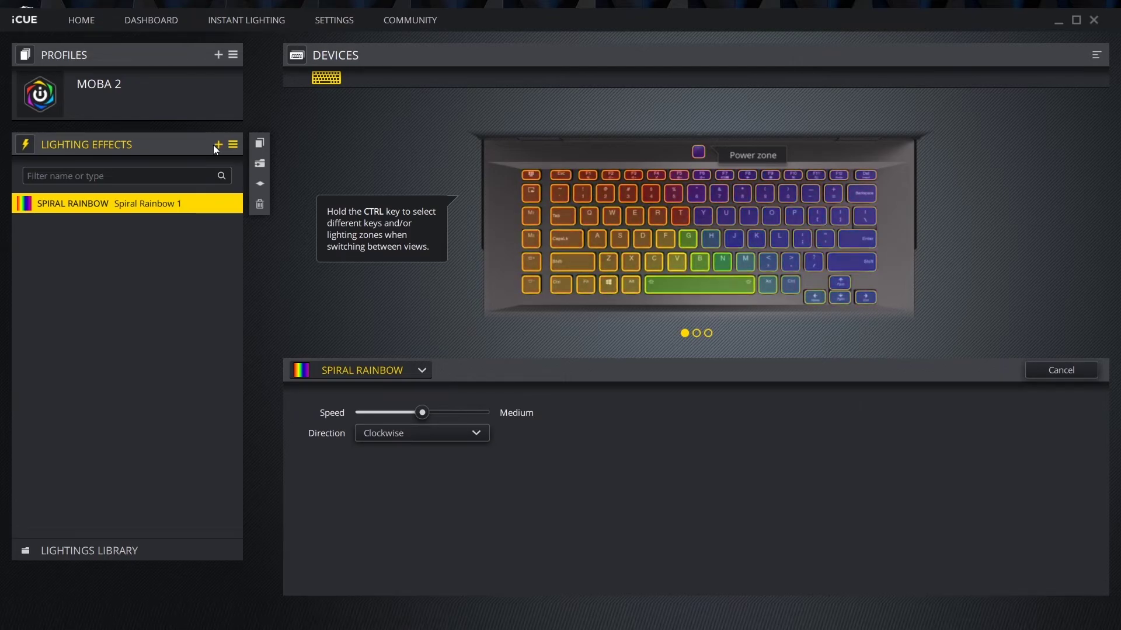
{"action": "left_click", "coordinate": [163, 200]}
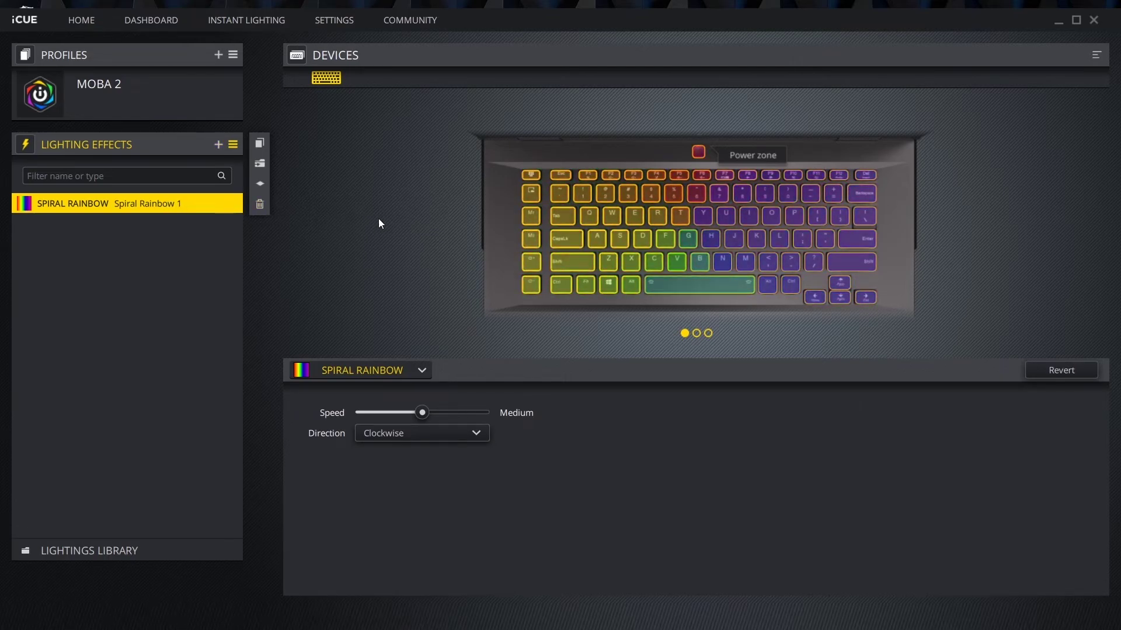
{"action": "left_click", "coordinate": [587, 216]}
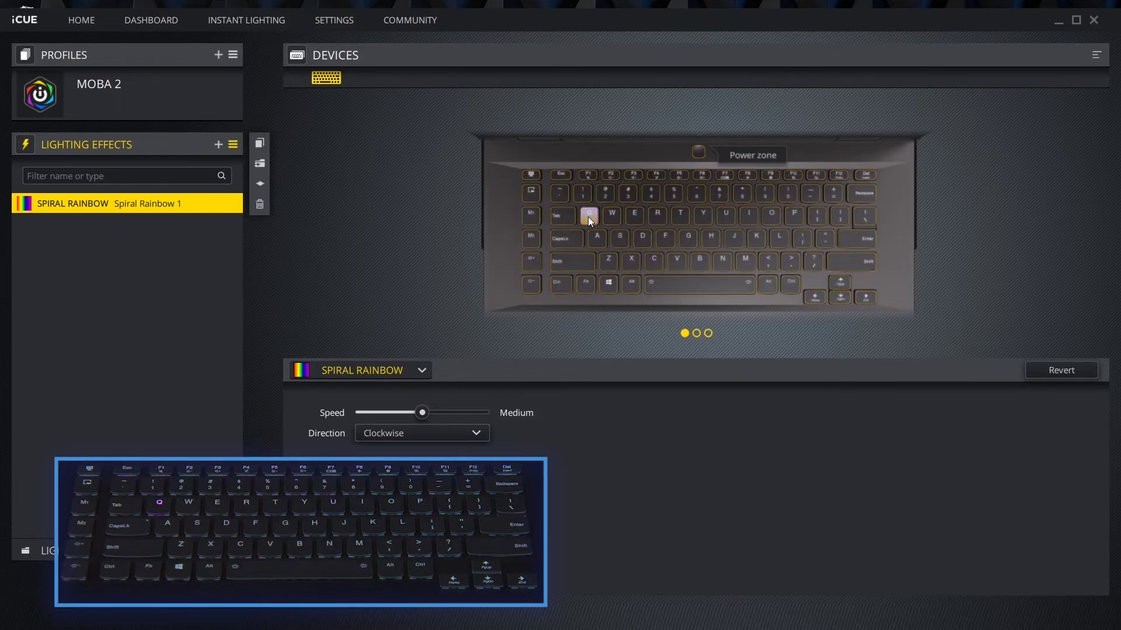
{"action": "left_click", "coordinate": [611, 219], "text": "ctrl"}
{"action": "left_click", "coordinate": [636, 218], "text": "ctrl"}
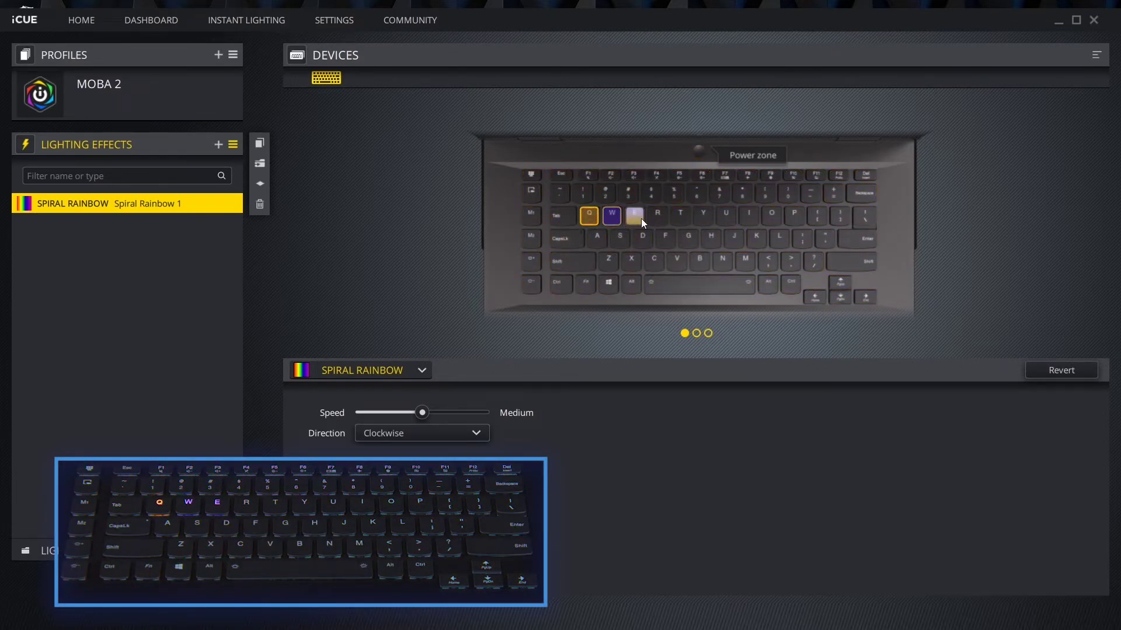
{"action": "left_click", "coordinate": [651, 217], "text": "ctrl"}
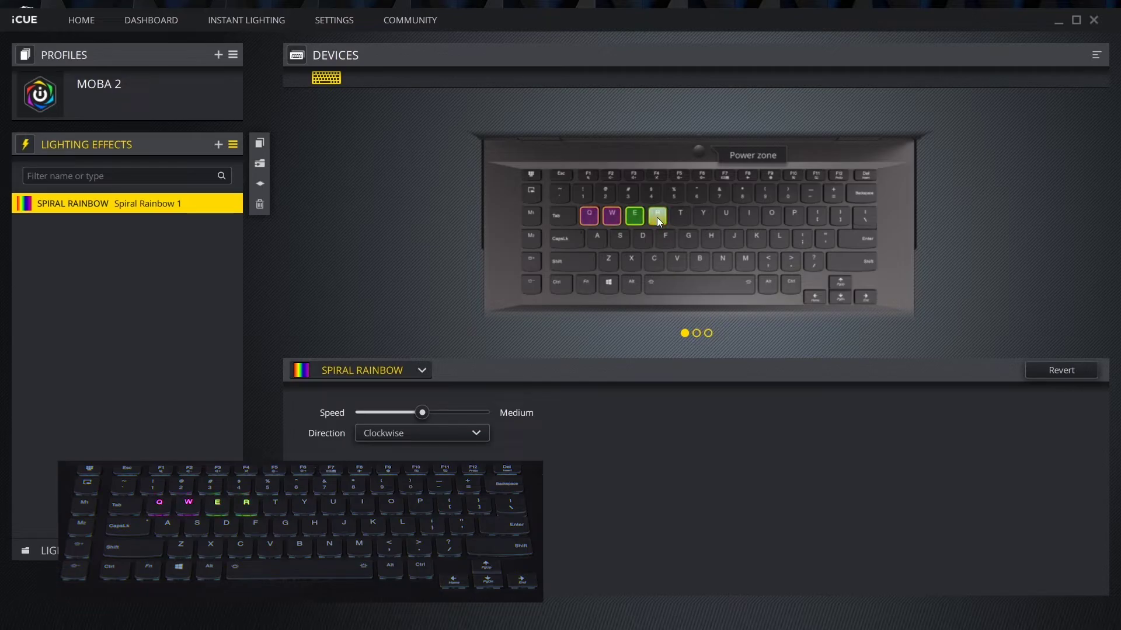
Step: Turn the Q, W, E, R effect into a cyan static-colour lighting link
{"action": "left_click", "coordinate": [394, 371]}
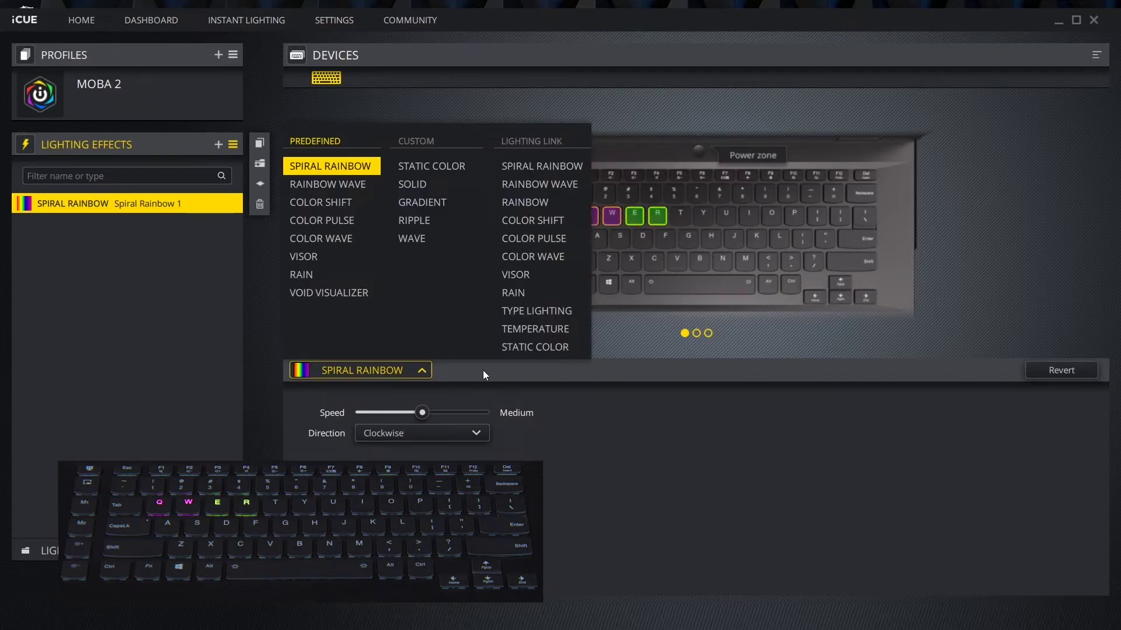
{"action": "left_click", "coordinate": [508, 352]}
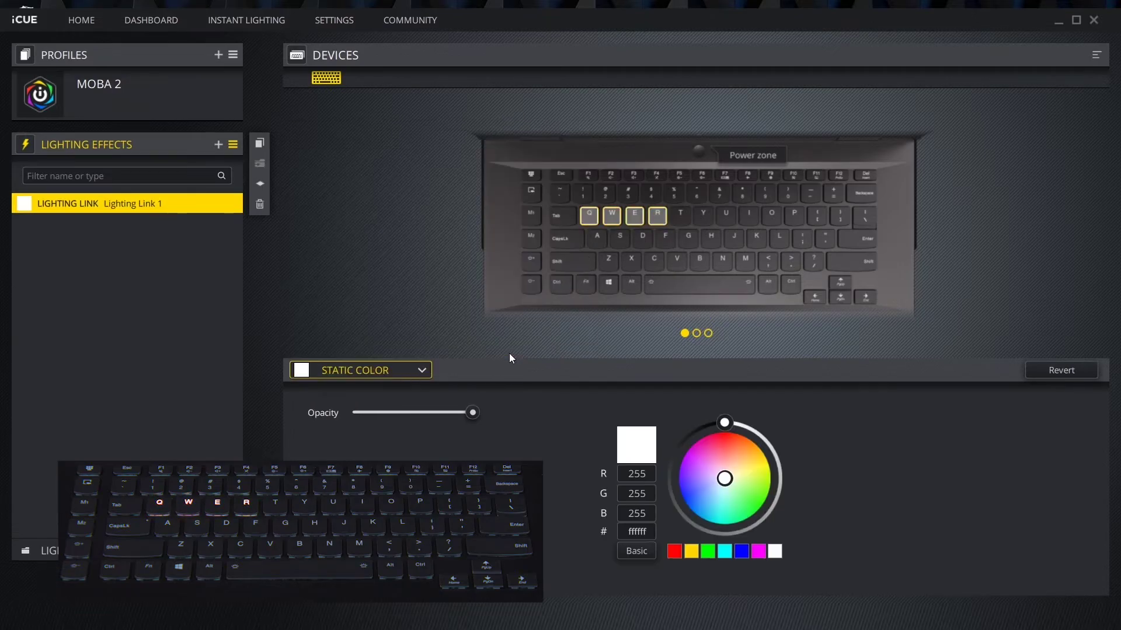
{"action": "left_click", "coordinate": [725, 552]}
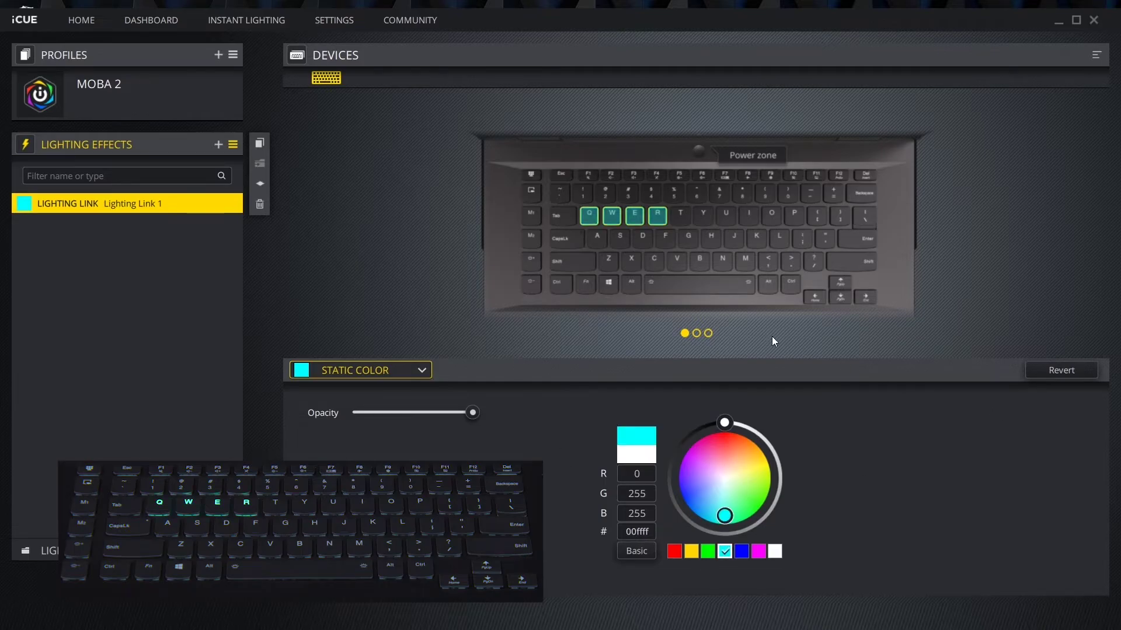
Step: Add a red static-colour lighting link on number keys 1 through 6
{"action": "left_click", "coordinate": [219, 146]}
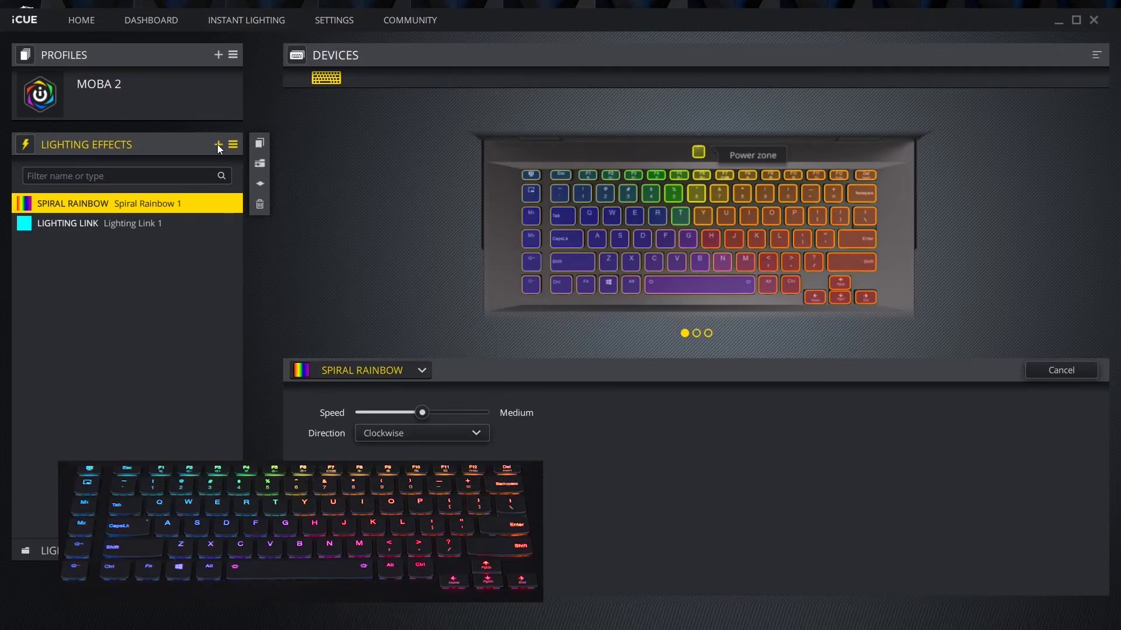
{"action": "left_click_drag", "start_coordinate": [582, 193], "coordinate": [696, 193]}
{"action": "left_click", "coordinate": [422, 370]}
{"action": "left_click", "coordinate": [356, 344]}
{"action": "left_click", "coordinate": [674, 552]}
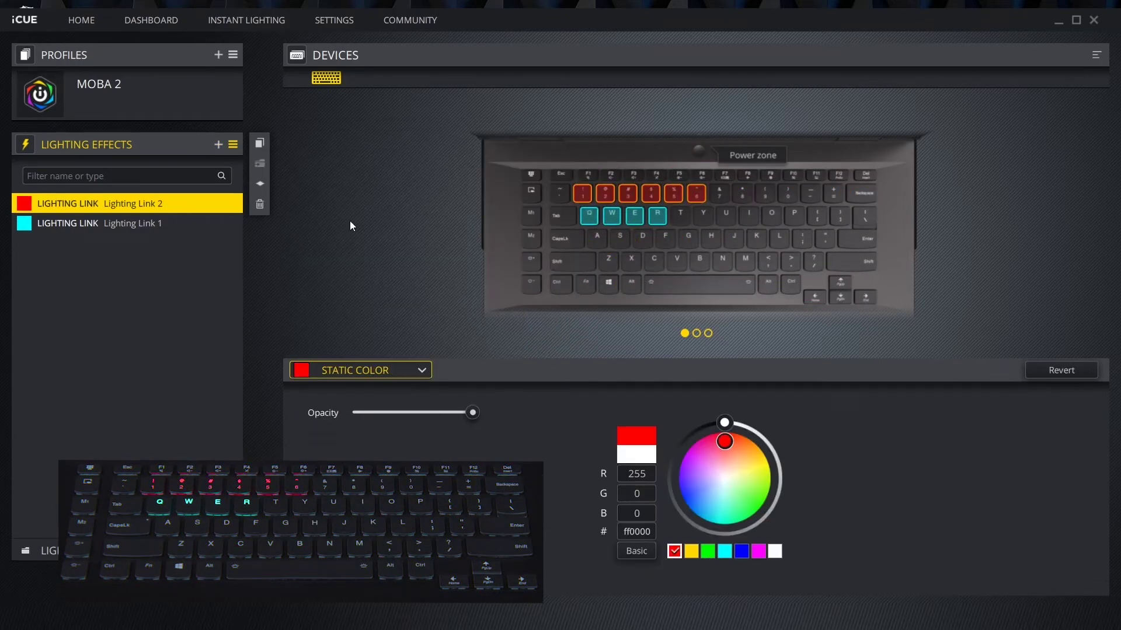
Step: Add a green static-colour lighting link on the Tab and B keys
{"action": "left_click", "coordinate": [218, 146]}
{"action": "left_click", "coordinate": [517, 272]}
{"action": "left_click", "coordinate": [561, 217]}
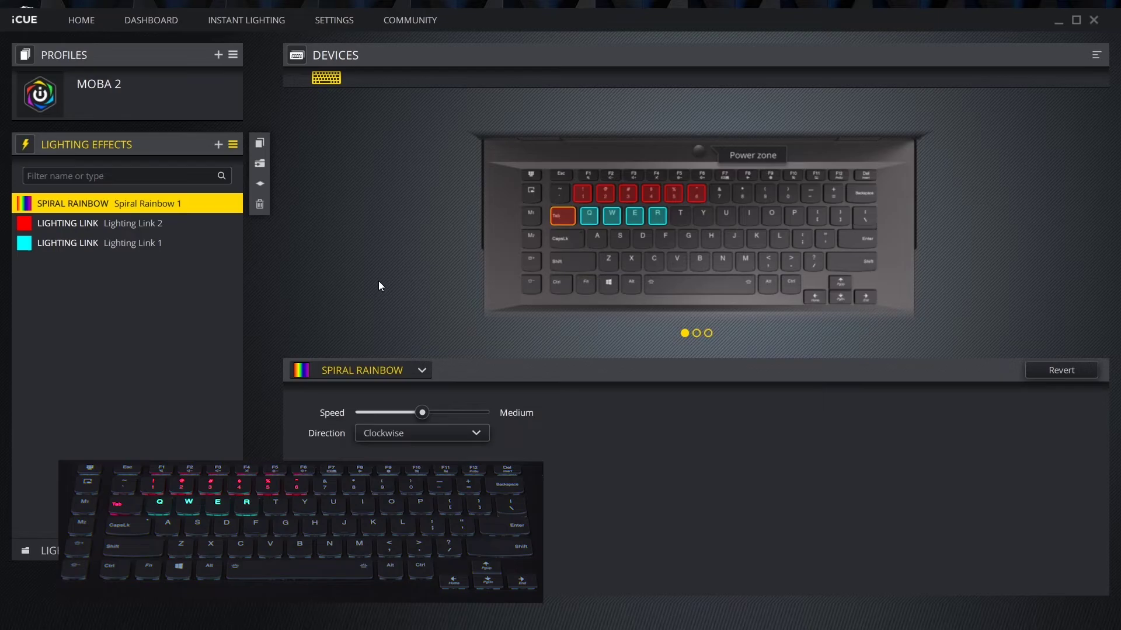
{"action": "left_click", "coordinate": [422, 370]}
{"action": "left_click", "coordinate": [356, 344]}
{"action": "left_click", "coordinate": [714, 549]}
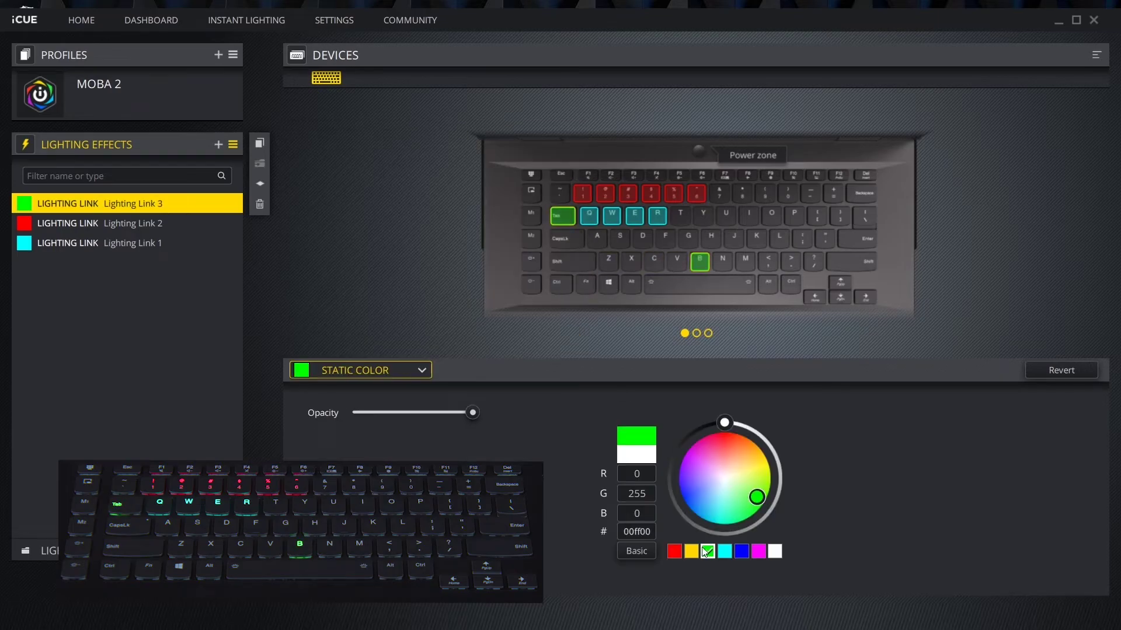
Step: Add a yellow static-colour lighting link on the Y key and space bar
{"action": "left_click", "coordinate": [218, 145]}
{"action": "left_click", "coordinate": [703, 215]}
{"action": "left_click", "coordinate": [700, 285]}
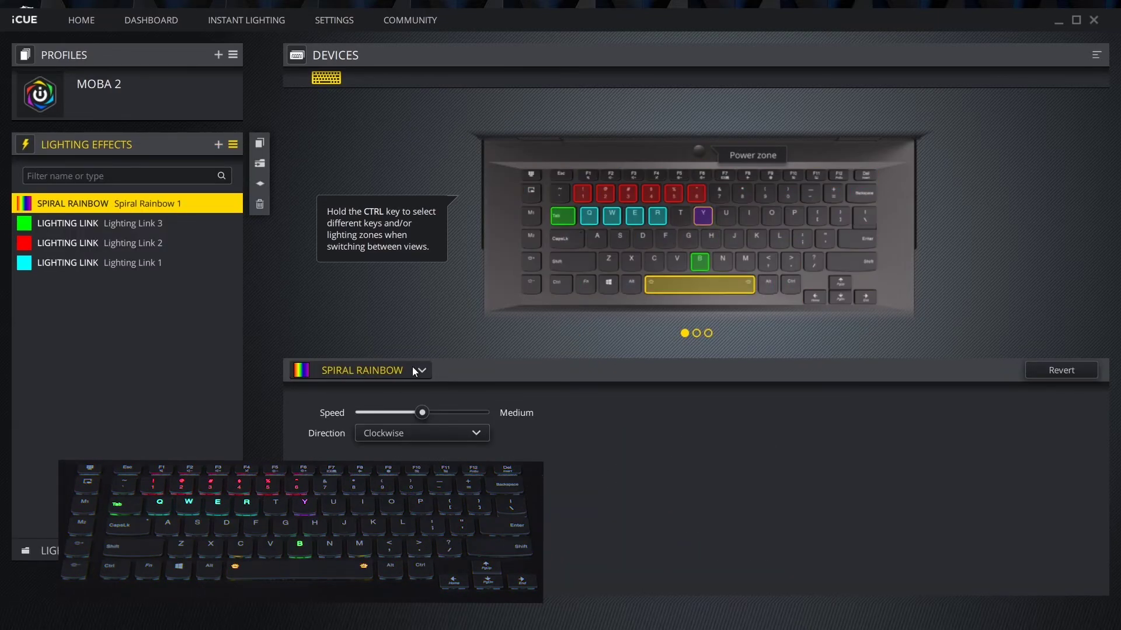
{"action": "left_click", "coordinate": [422, 370]}
{"action": "left_click", "coordinate": [356, 344]}
{"action": "left_click", "coordinate": [694, 551]}
Step: Add a magenta static-colour lighting link on the D and F keys
{"action": "left_click", "coordinate": [219, 146]}
{"action": "left_click", "coordinate": [665, 239]}
{"action": "left_click", "coordinate": [645, 241], "text": "ctrl"}
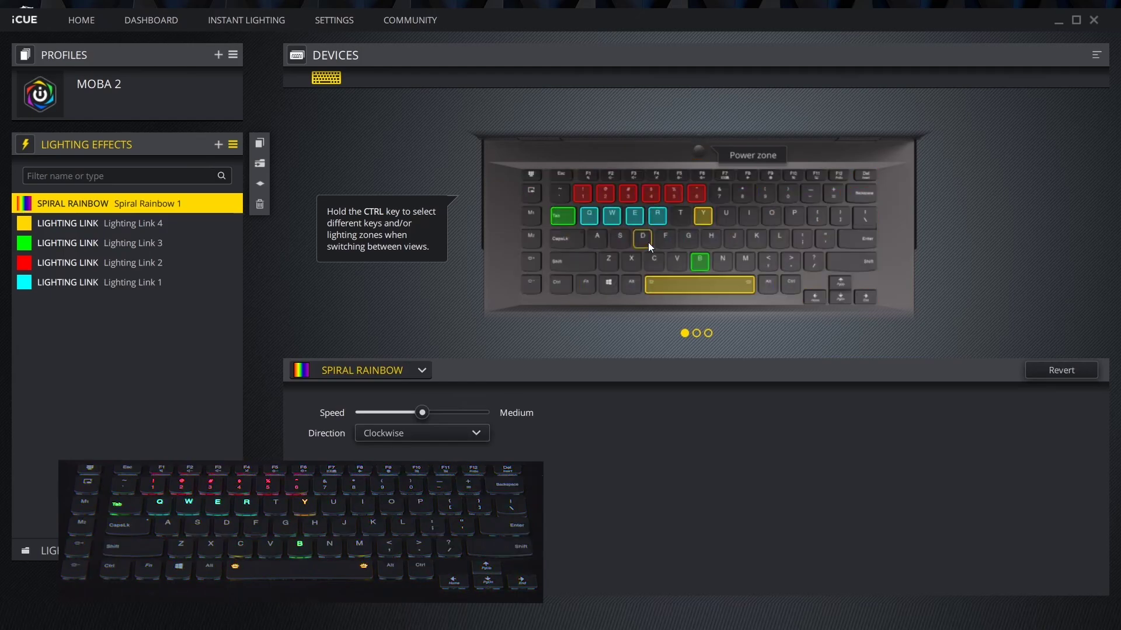
{"action": "left_click", "coordinate": [422, 370]}
{"action": "left_click", "coordinate": [356, 344]}
{"action": "left_click", "coordinate": [757, 551]}
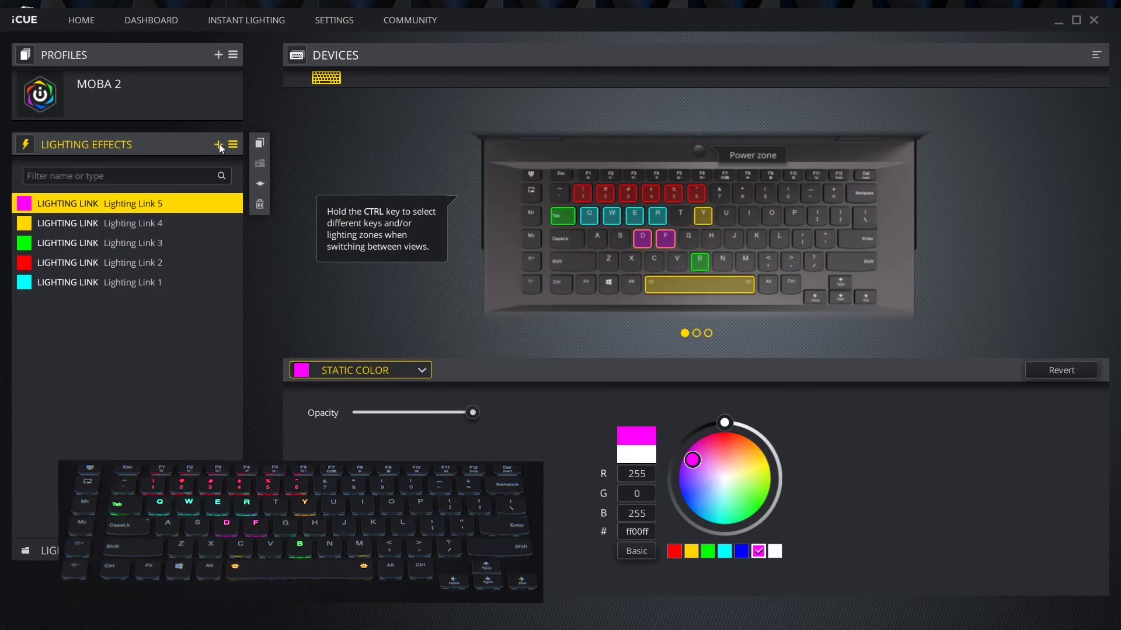